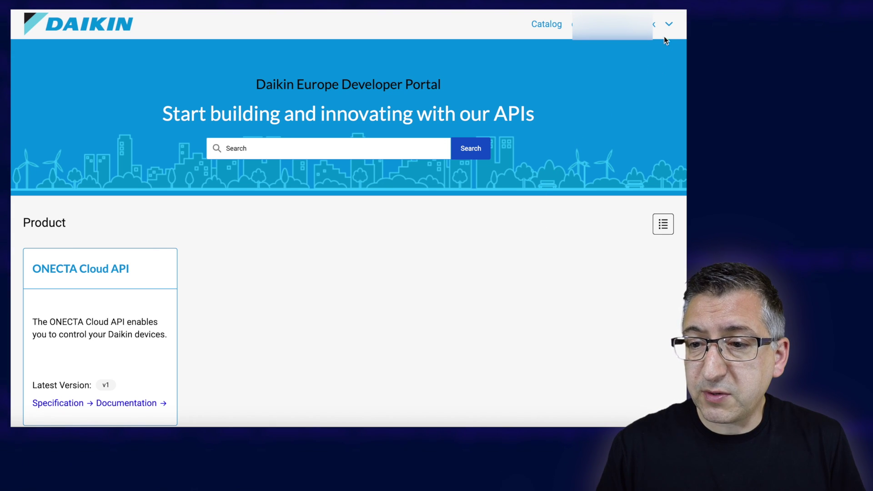
Start a new application among the developer account's own apps and name it HomeAssistant.
left_click(670, 25)
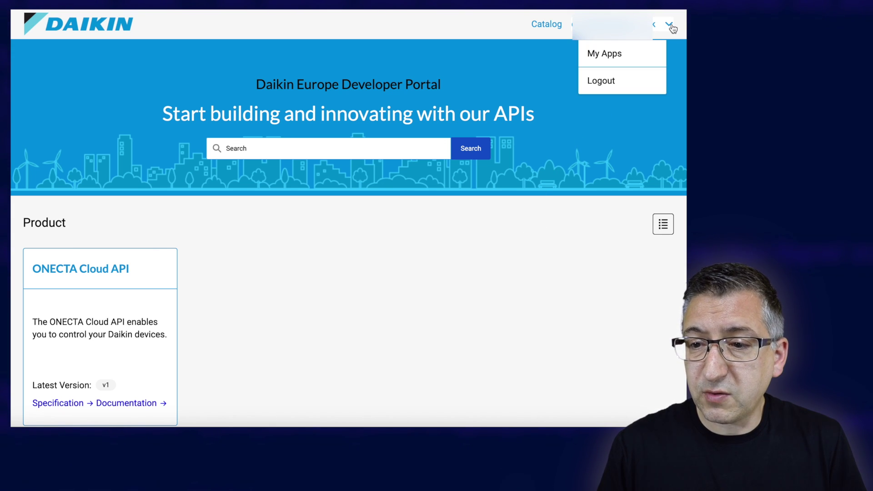
left_click(613, 54)
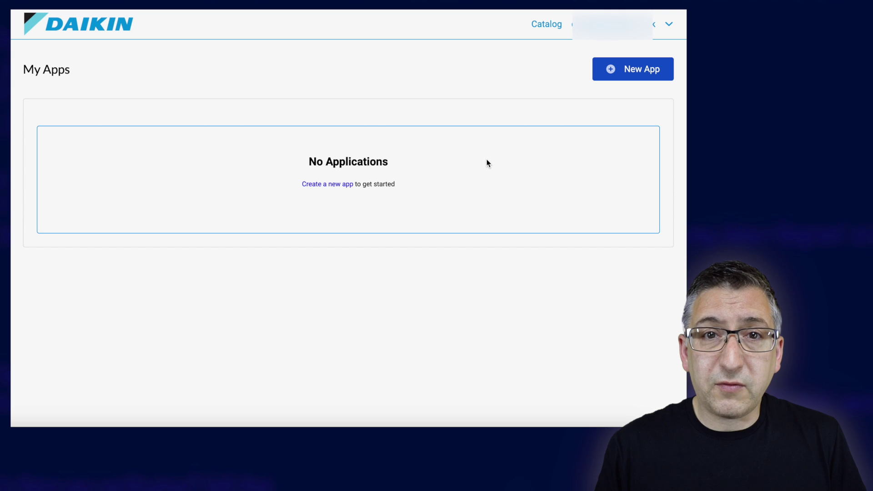
left_click(335, 188)
left_click(233, 143)
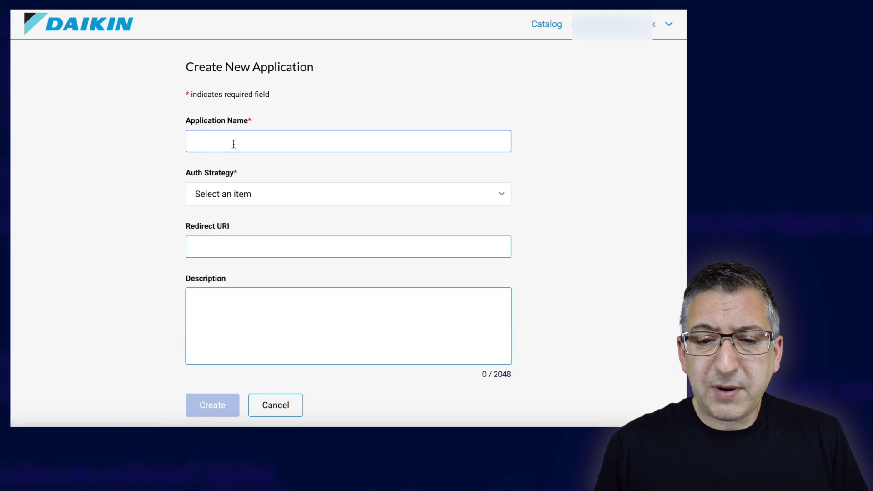
type("Hom")
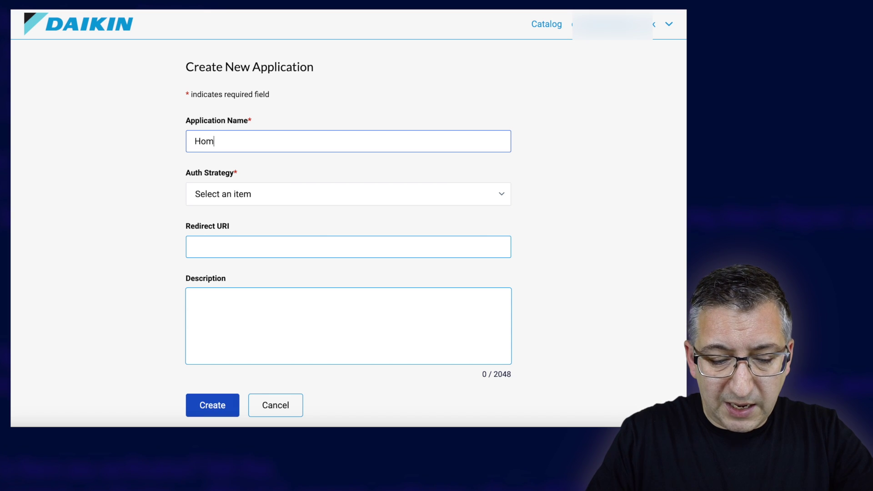
type("eAssistant")
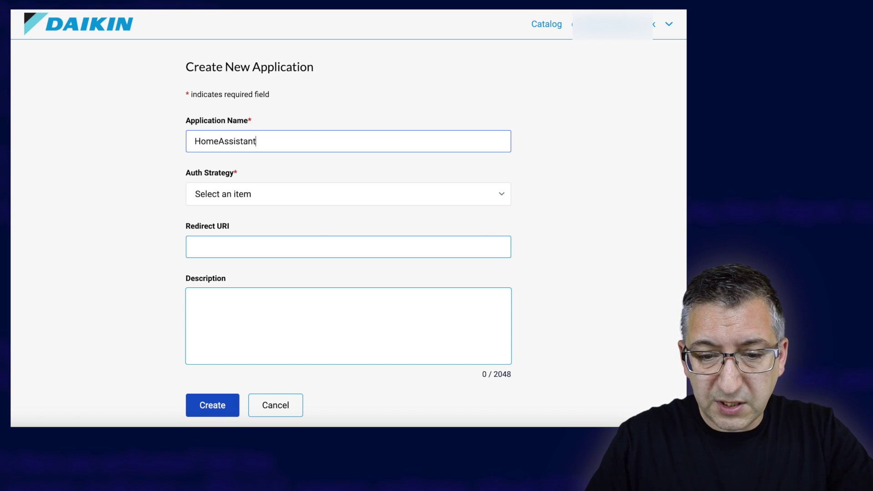
left_click(255, 199)
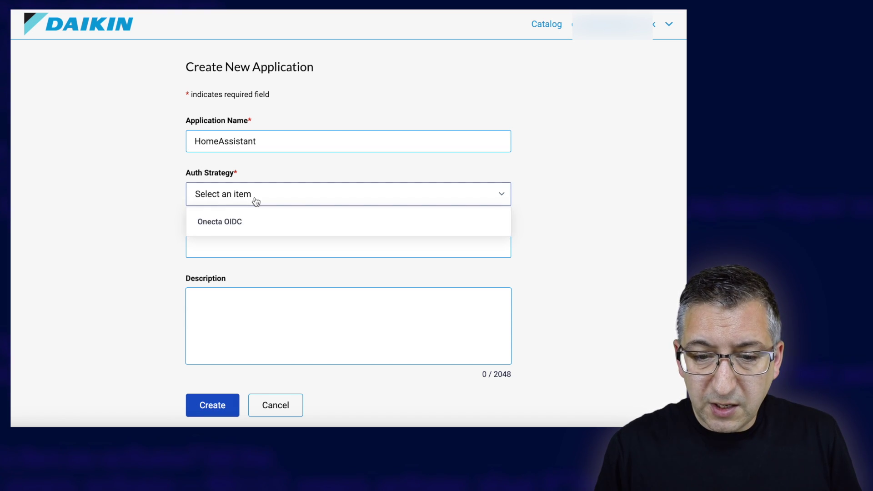
left_click(240, 223)
scroll(415, 227, "down", 1)
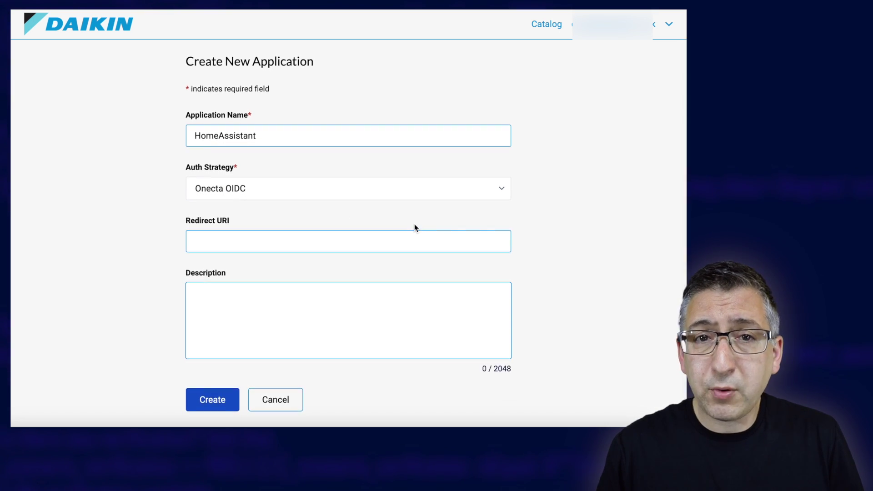
left_click(251, 244)
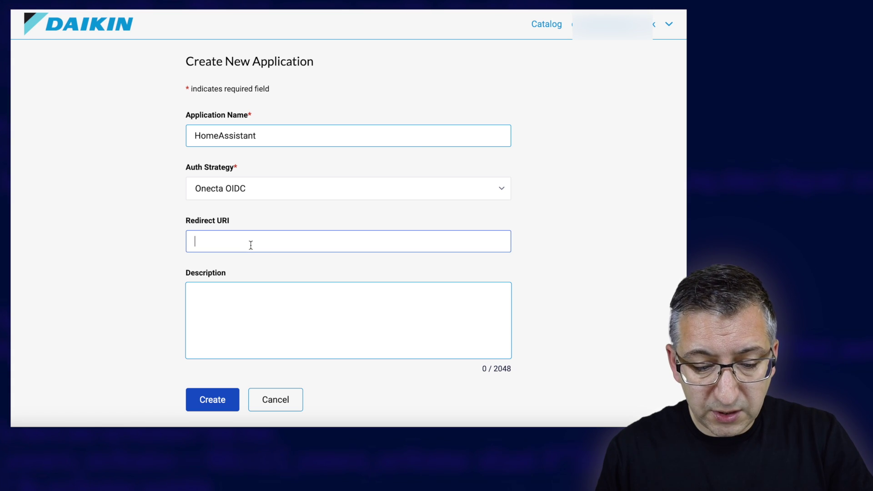
type("https://my.home-assistant.io/redirect/oauth")
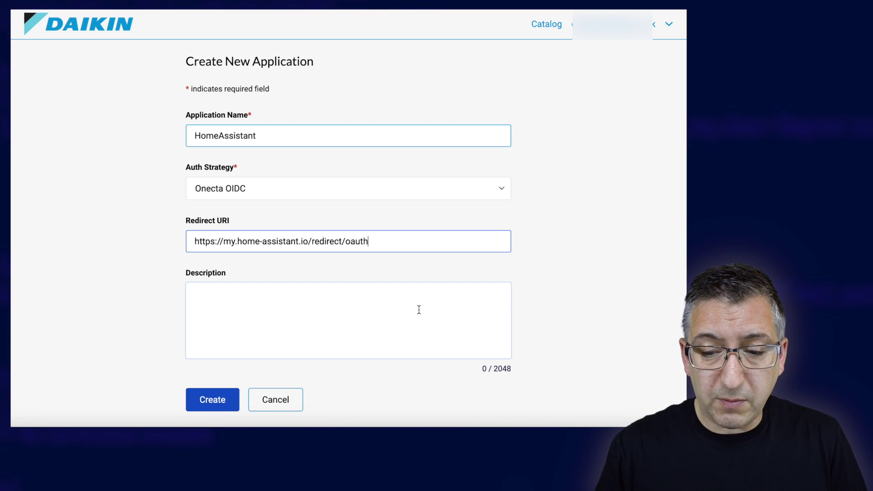
left_click(231, 357)
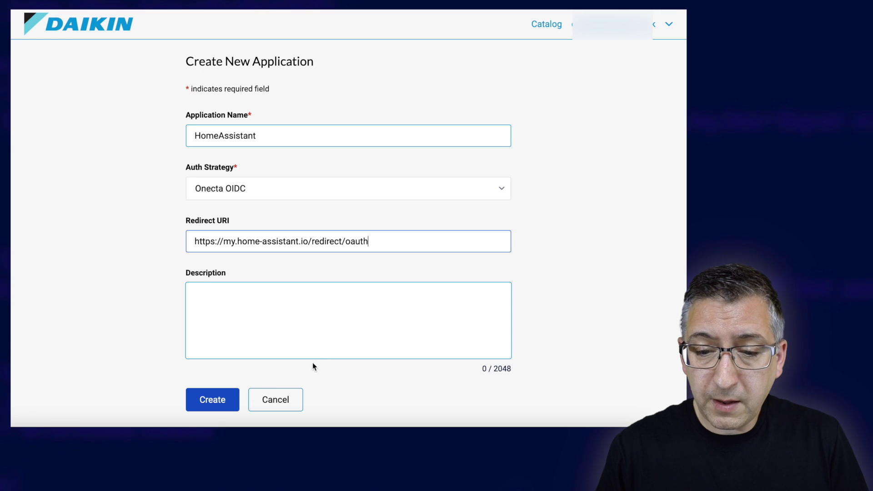
Create the HomeAssistant application and copy its client ID.
left_click(216, 403)
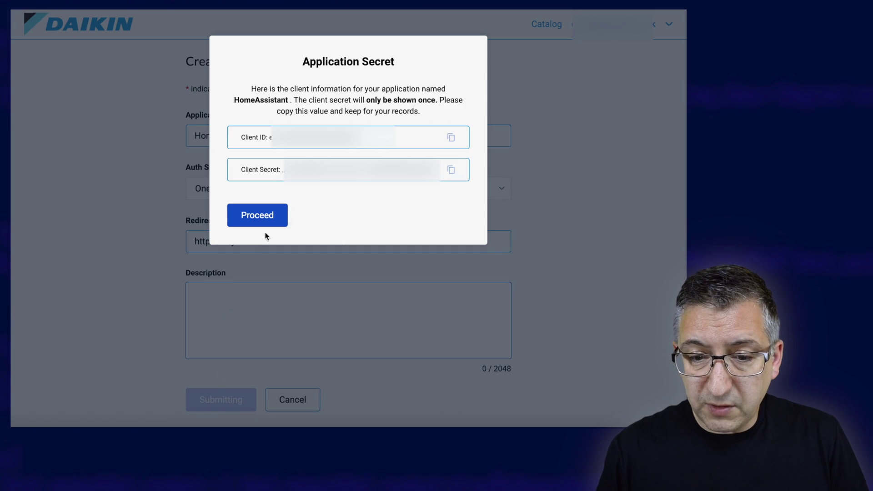
left_click(345, 139)
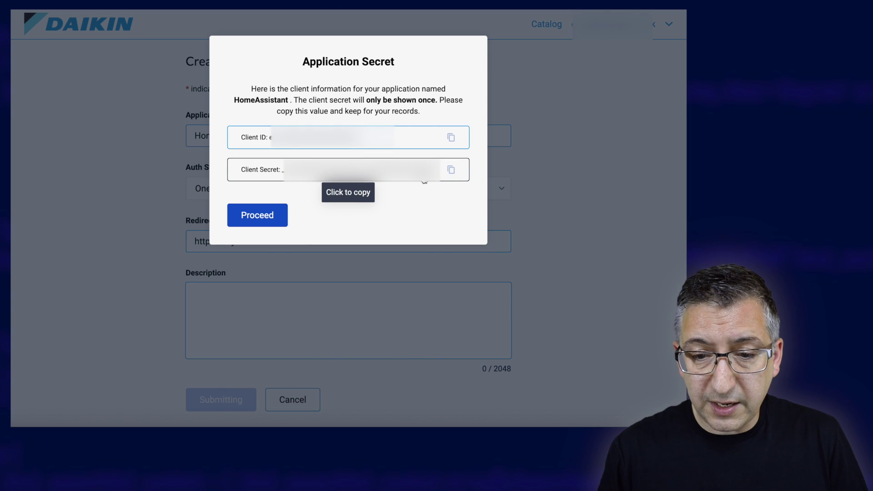
left_click(452, 139)
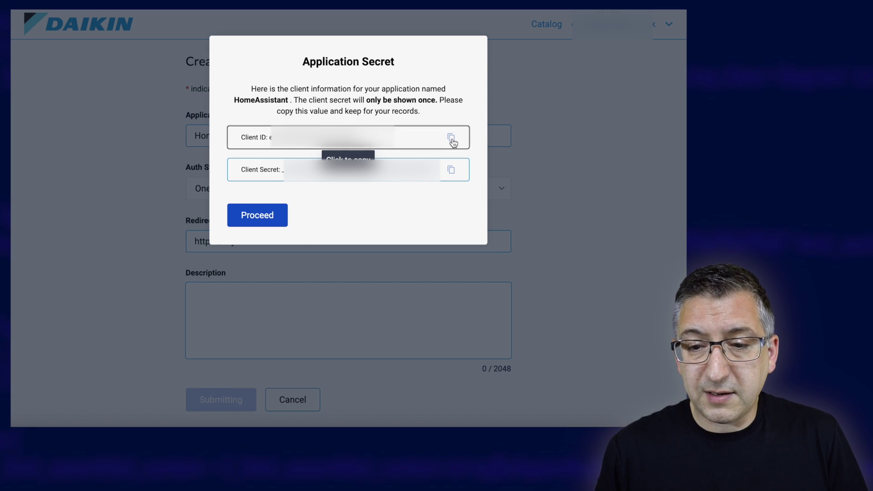
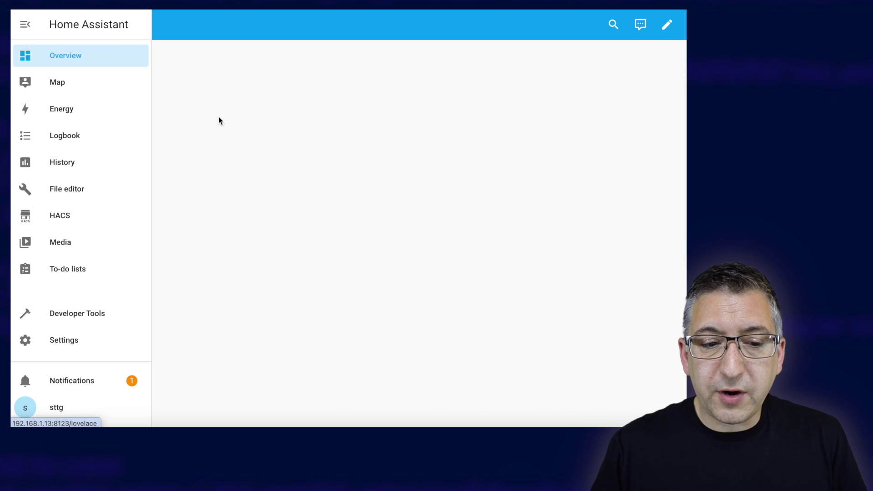
Switch to Home Assistant and open the custom repositories dialog for HACS integrations.
left_click(67, 217)
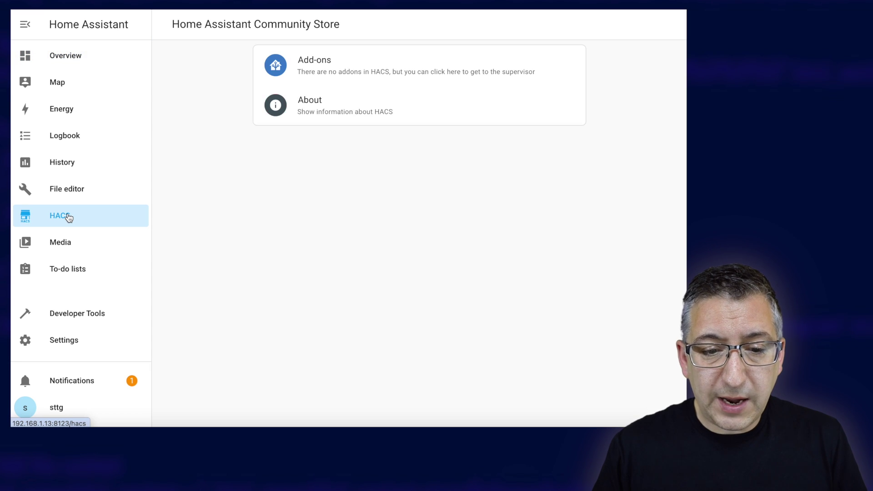
left_click(395, 80)
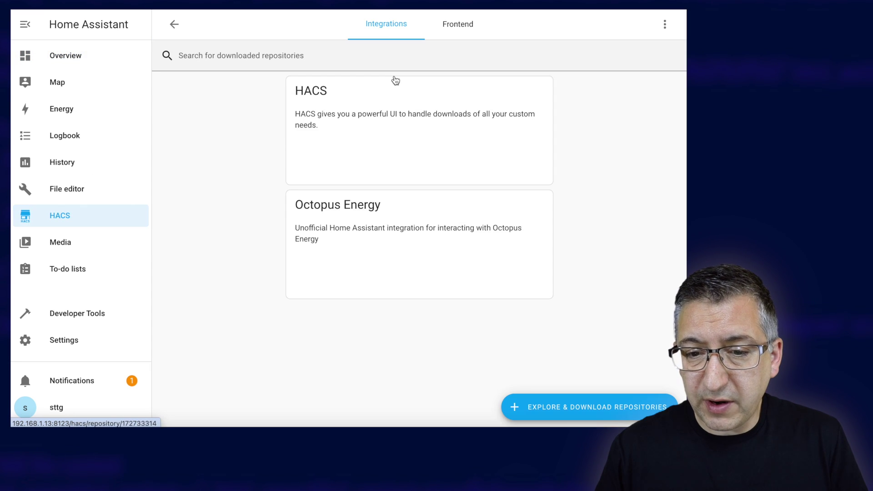
left_click(664, 28)
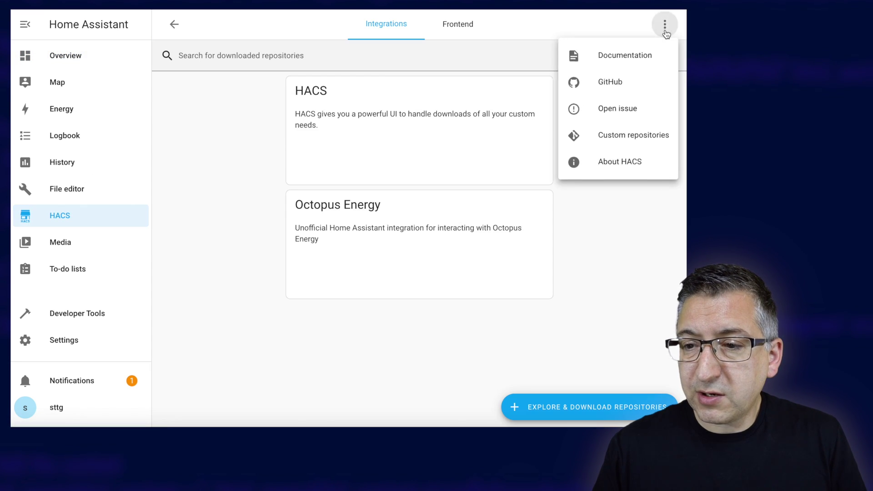
left_click(642, 136)
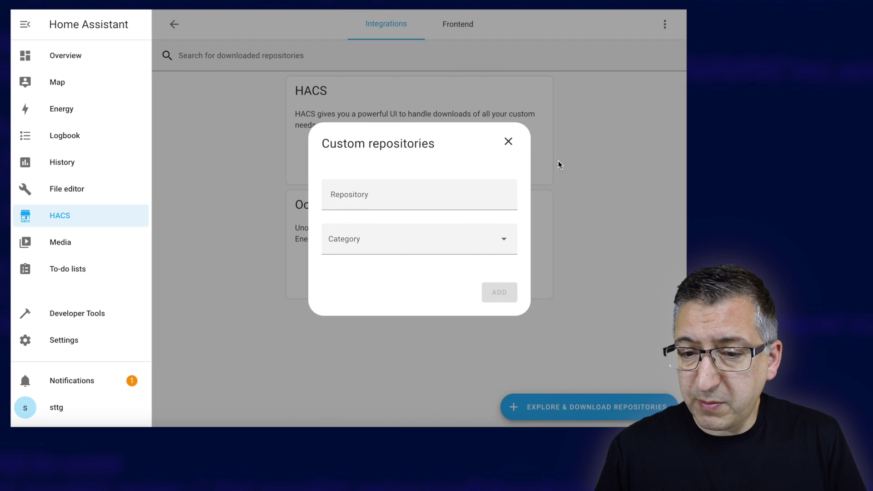
left_click(367, 196)
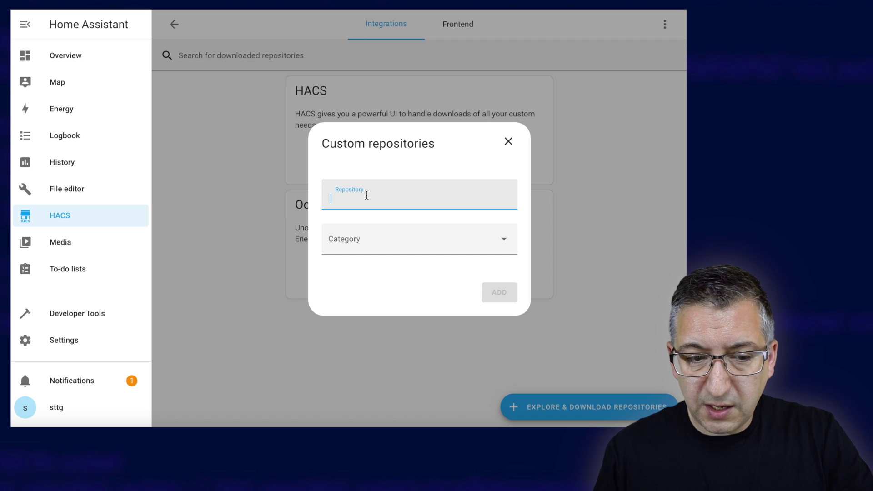
type("https://github.com/jwillemsen/daikin_onecta")
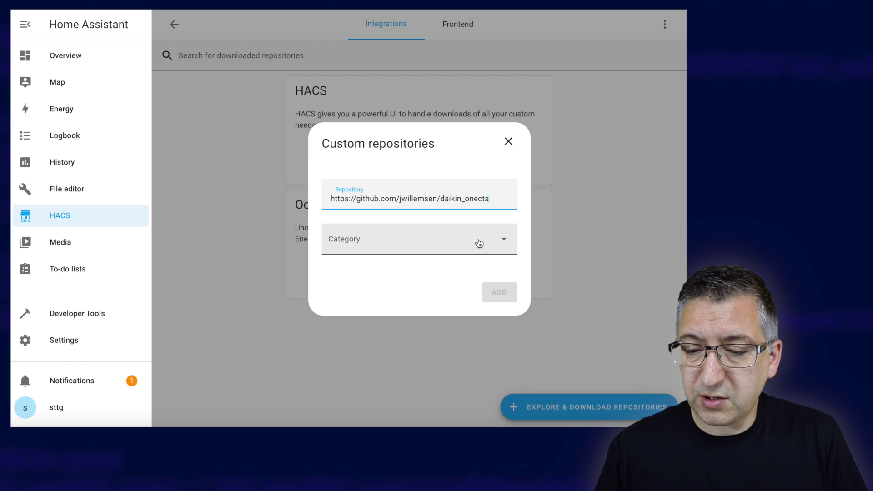
left_click(503, 244)
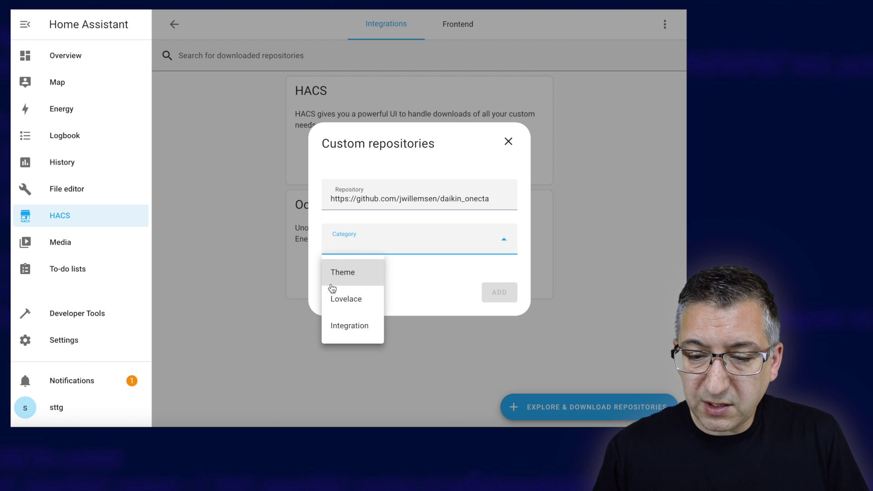
left_click(354, 328)
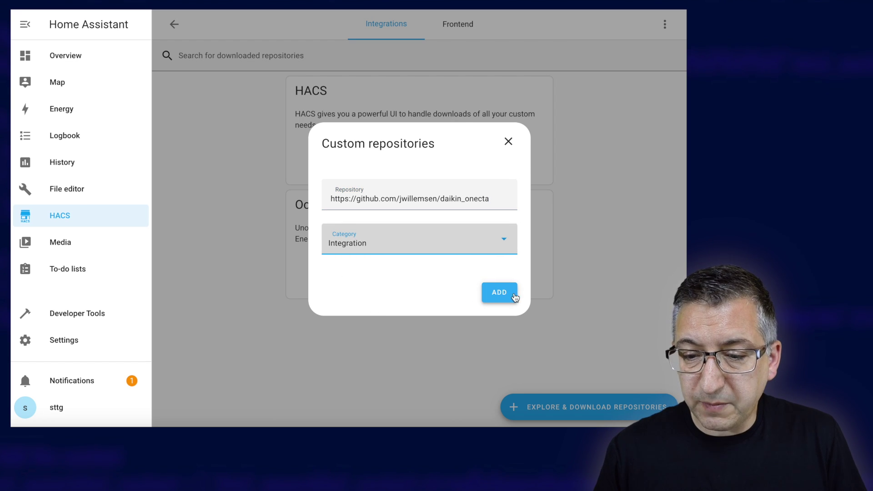
left_click(499, 293)
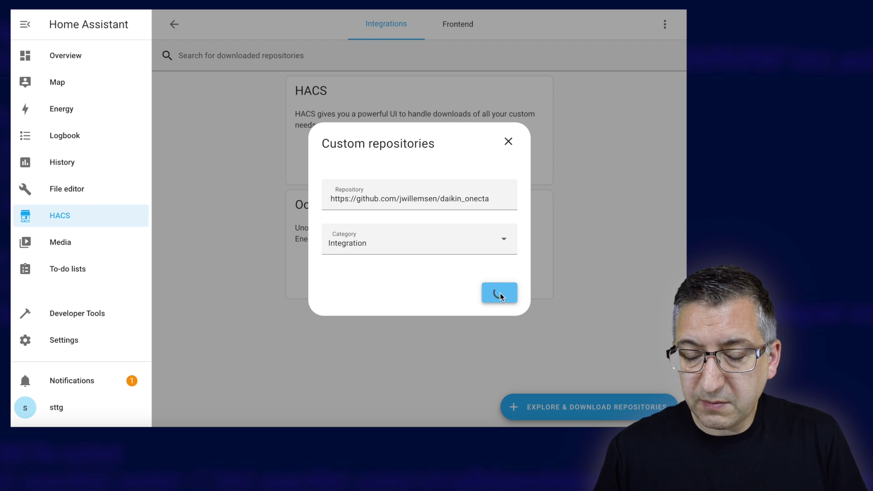
left_click(509, 120)
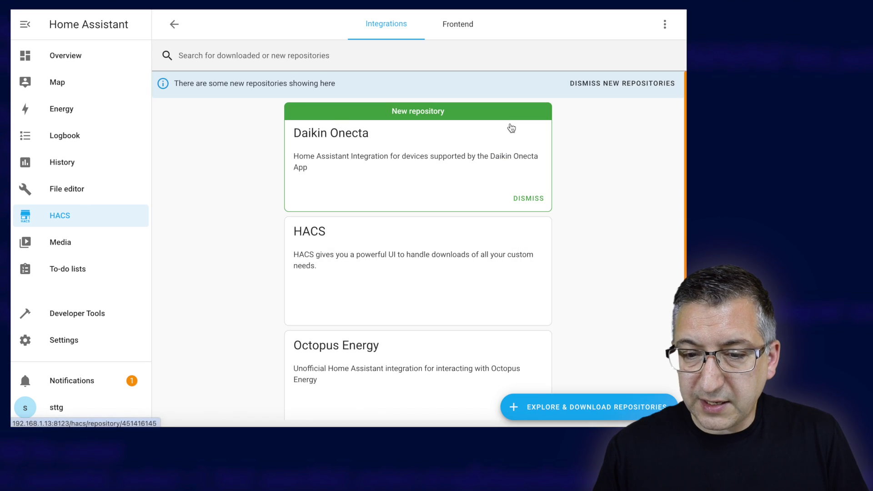
Download version v4.1.1 of the Daikin Onecta repository.
left_click(345, 140)
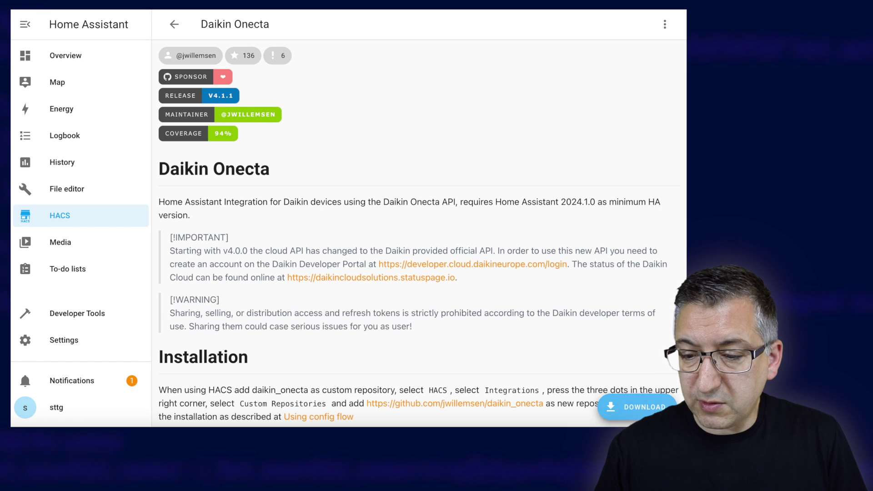
left_click(655, 411)
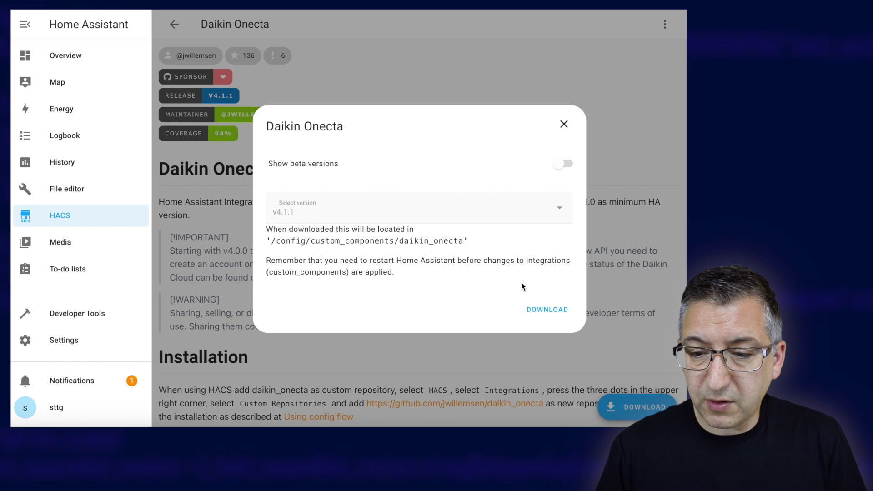
left_click(550, 311)
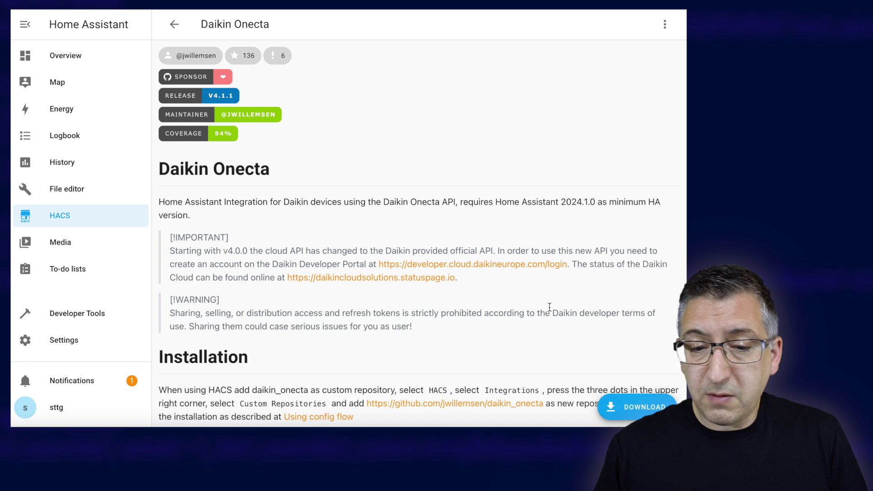
Perform a full restart of Home Assistant from the developer tools.
left_click(74, 321)
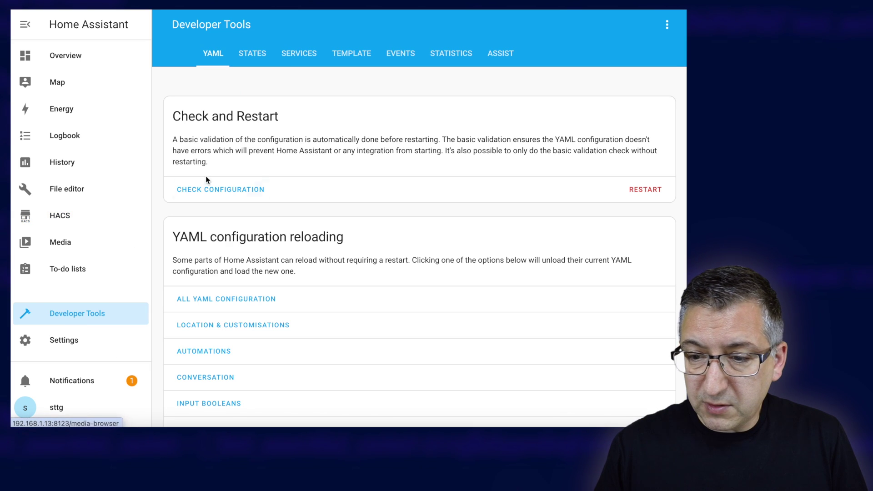
left_click(644, 190)
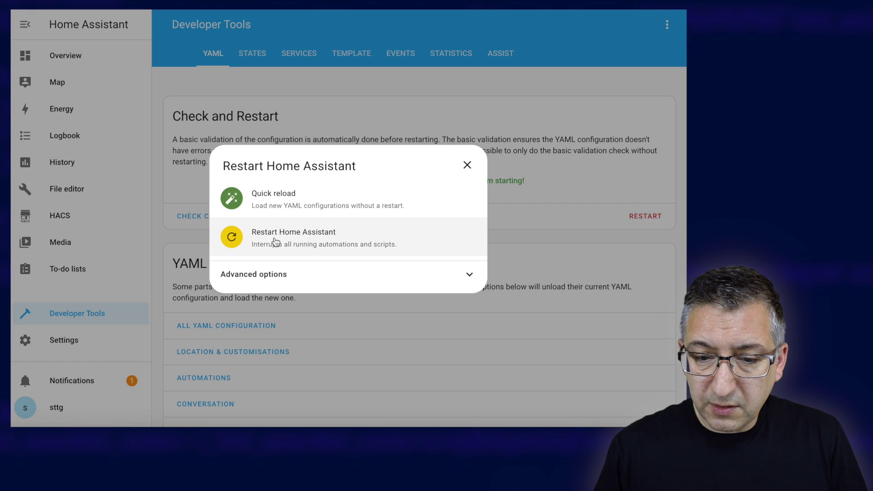
left_click(300, 244)
left_click(426, 254)
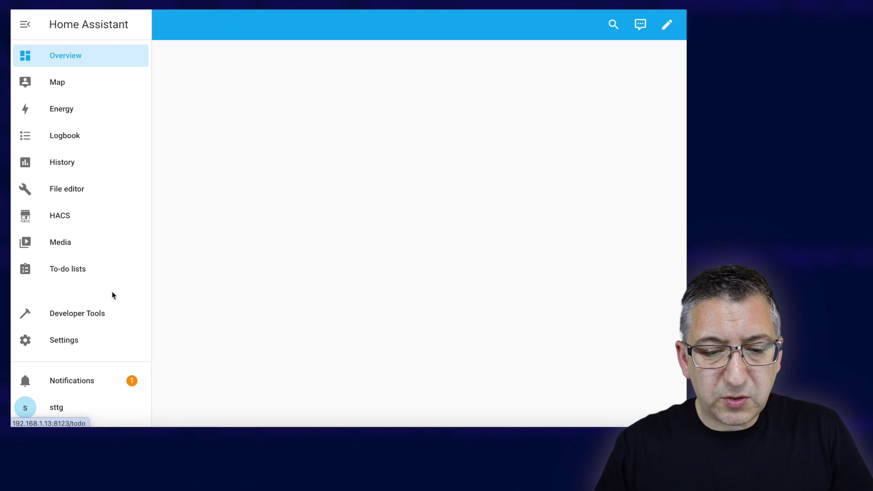
Search the new integrations in Devices & Services for "onec" and start setting up Daikin Onecta.
left_click(60, 346)
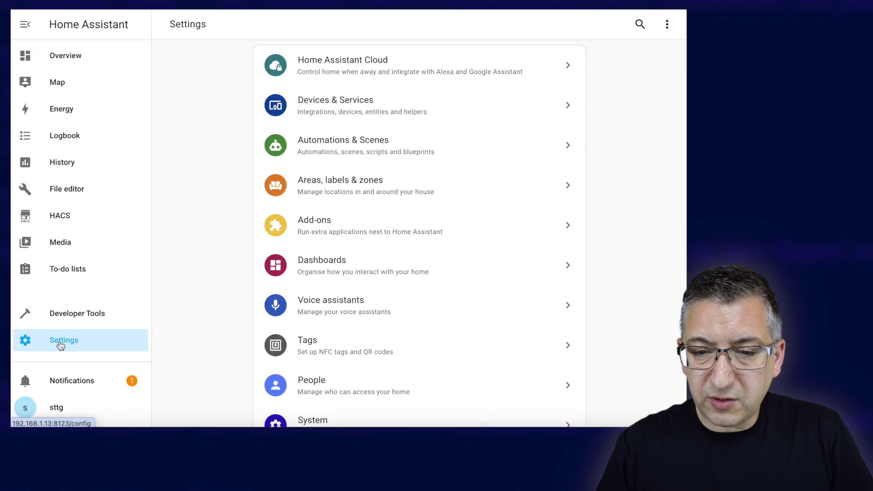
left_click(377, 101)
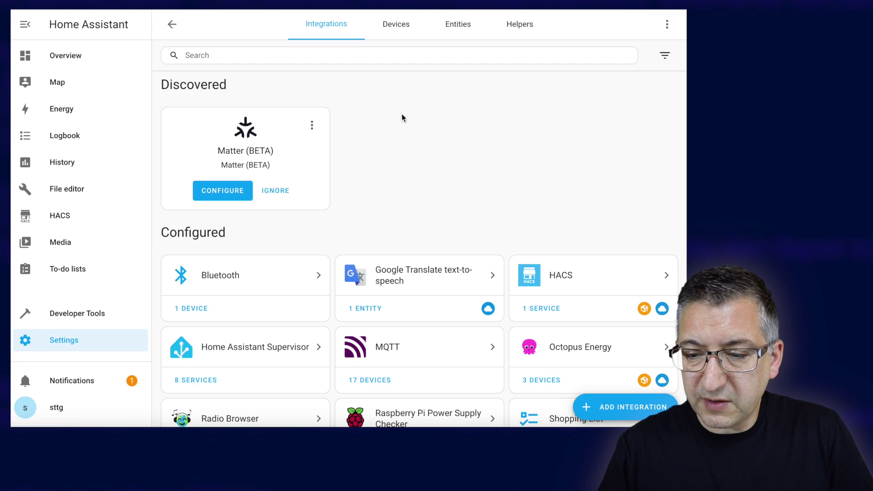
left_click(609, 406)
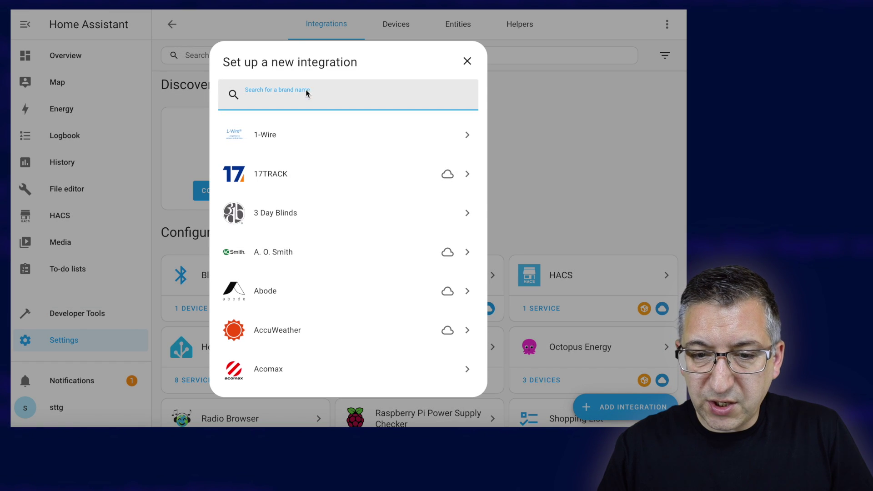
type("onec")
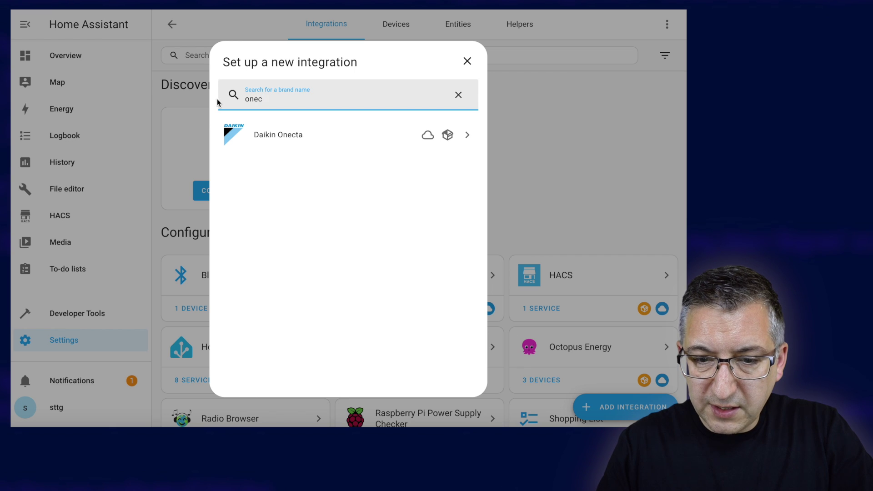
left_click(285, 132)
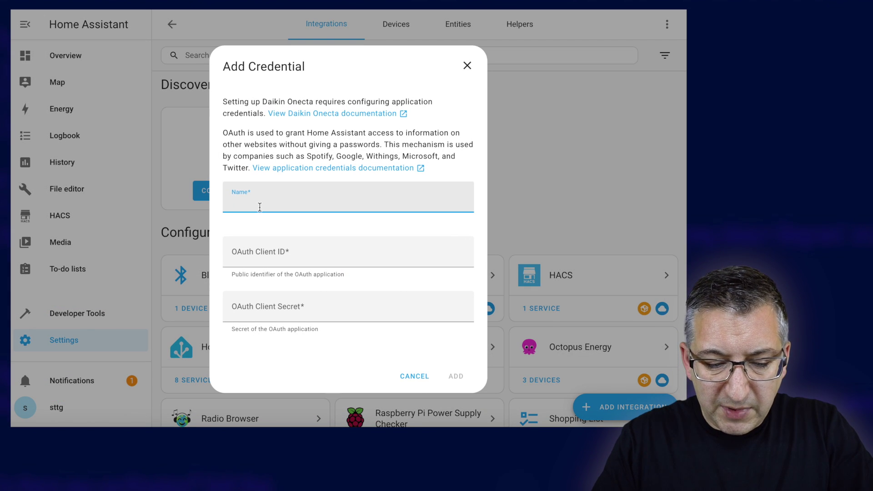
Add the Daikin Onecta application credential named Altherma, pasting the OAuth client ID and OAuth client secret.
type("Altherma")
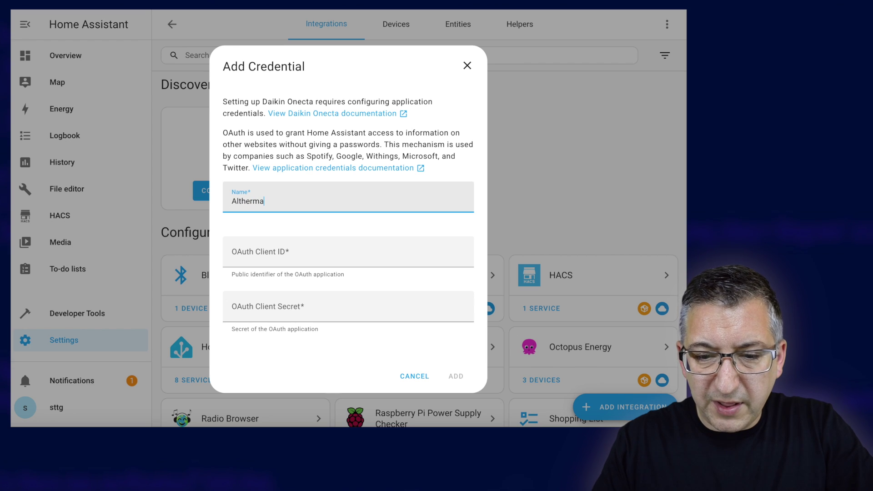
key("Tab")
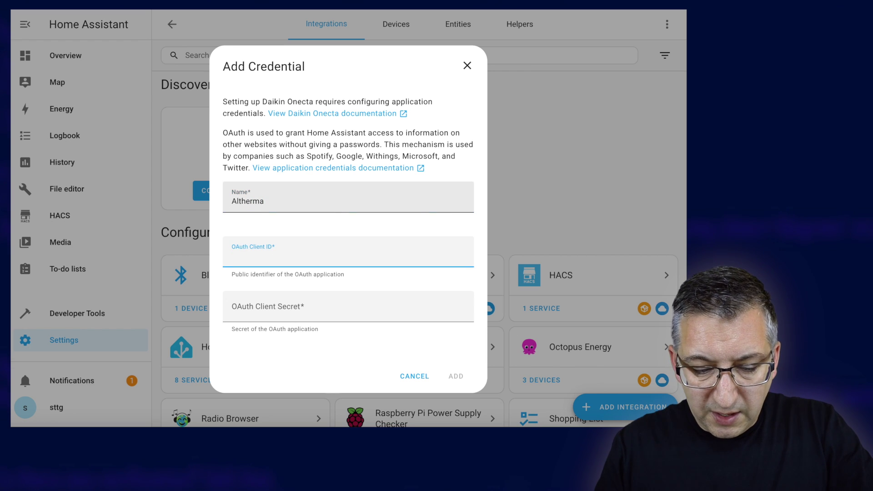
key("ctrl+v")
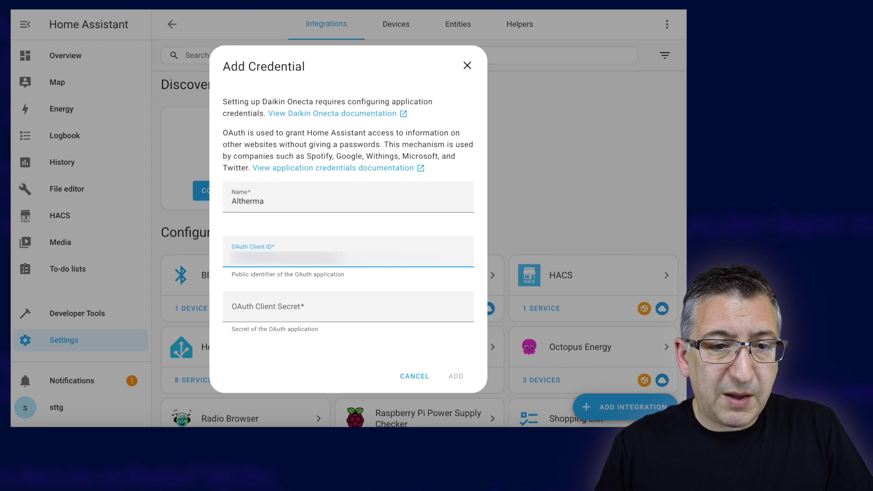
key("alt+Tab")
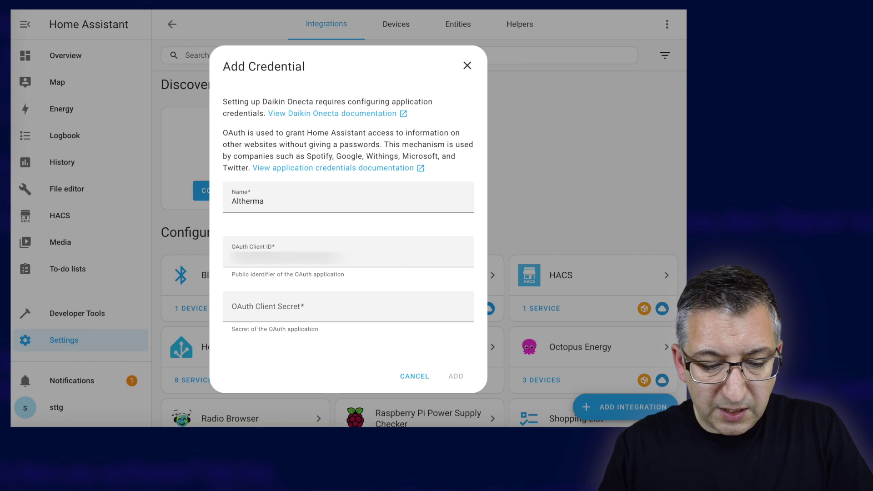
left_click(300, 303)
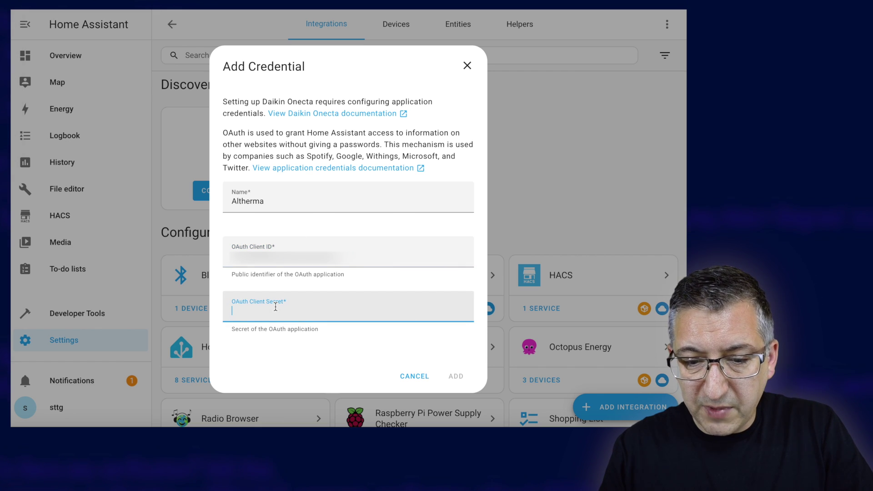
key("ctrl+v")
left_click(457, 376)
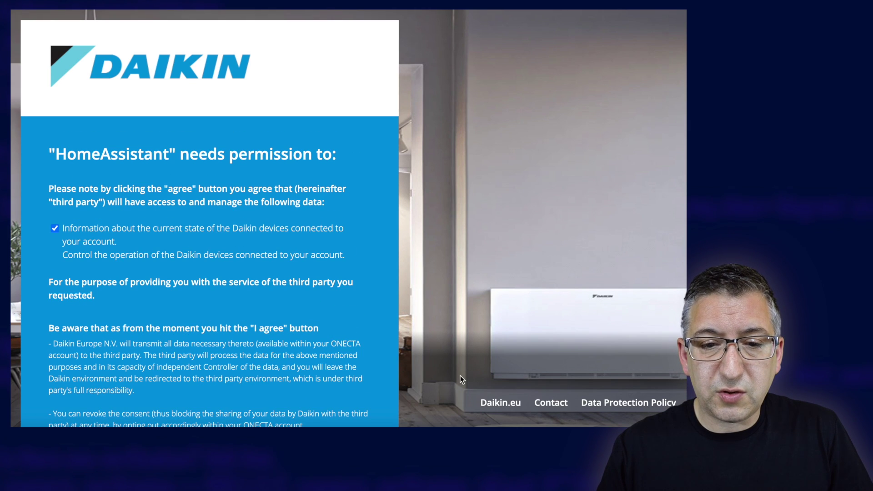
Agree to Daikin's data-sharing permissions, link the account to Home Assistant and finish the setup without assigning an area.
scroll(190, 225, "down", 5)
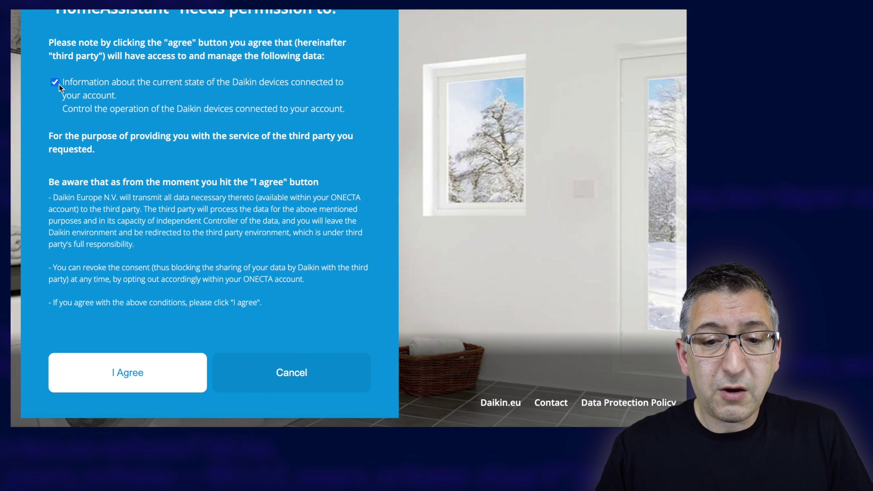
left_click(137, 376)
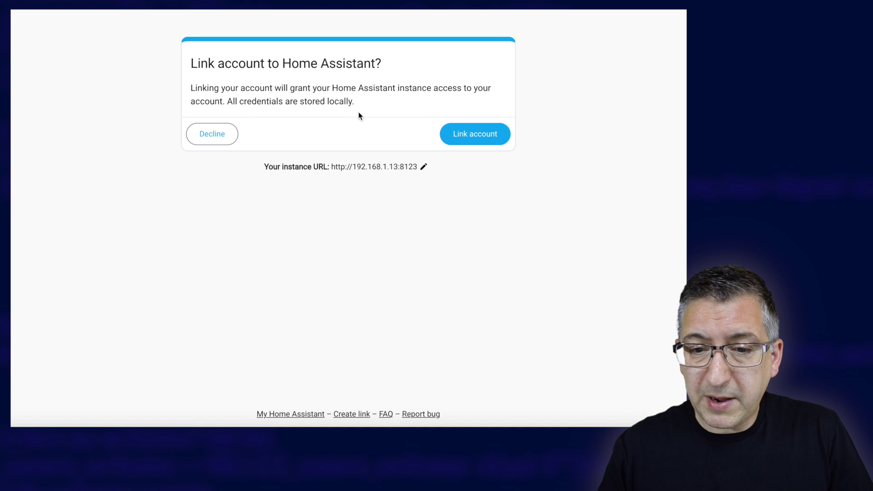
left_click(487, 139)
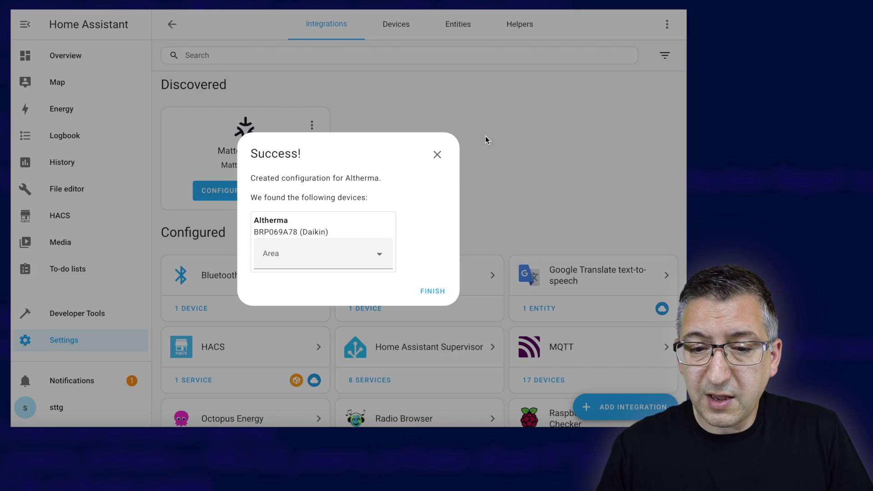
left_click(432, 291)
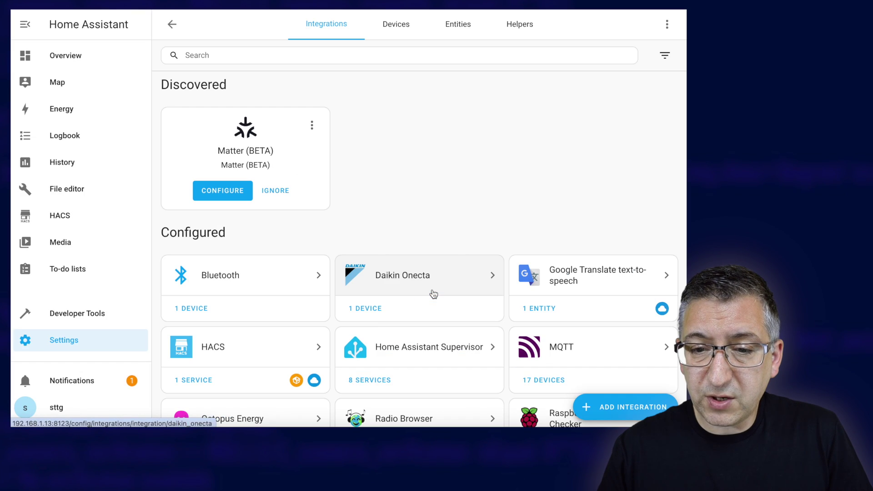
Find the Altherma device's entities and view the details of the ClimateControl Leaving Water Temperature sensor.
left_click(395, 25)
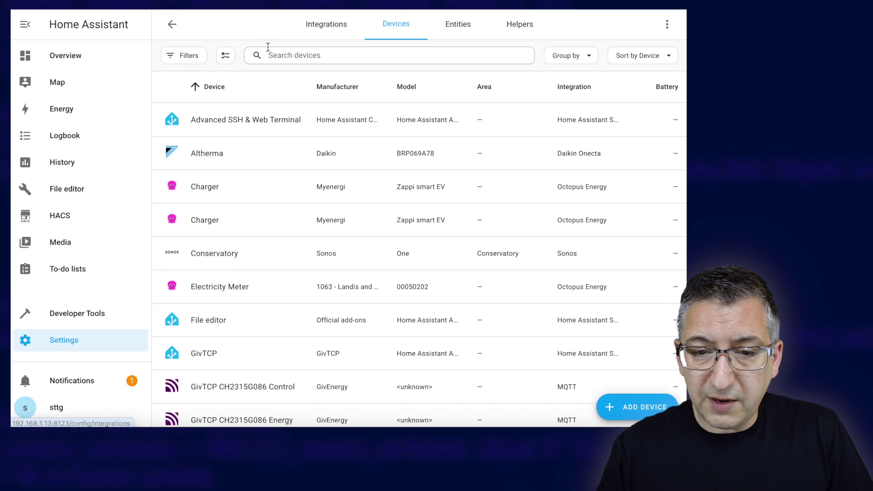
left_click(213, 160)
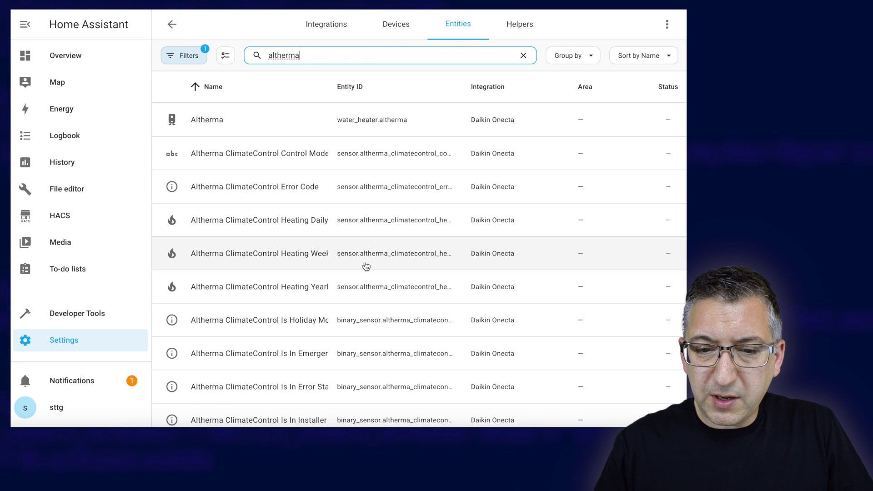
scroll(366, 266, "down", 5)
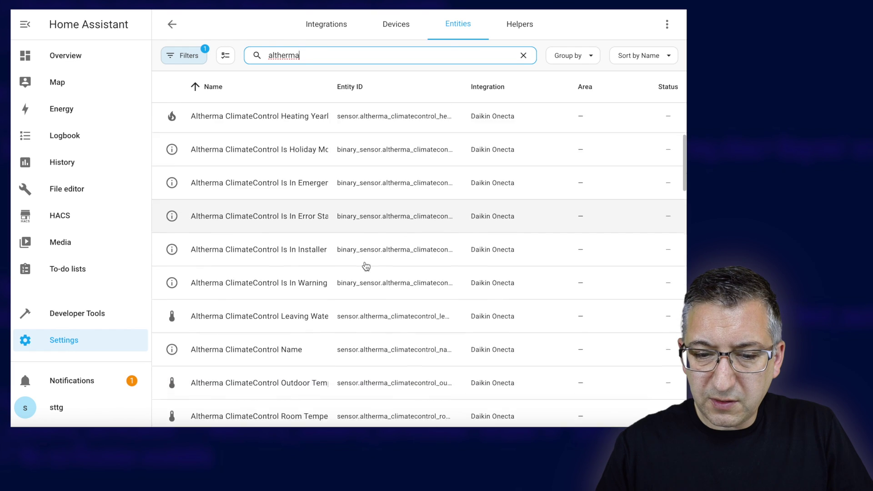
scroll(366, 266, "down", 3)
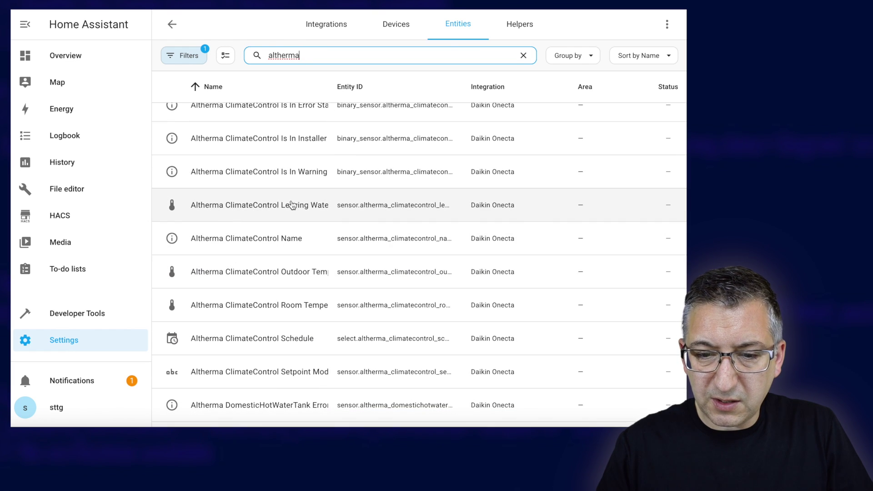
left_click(311, 208)
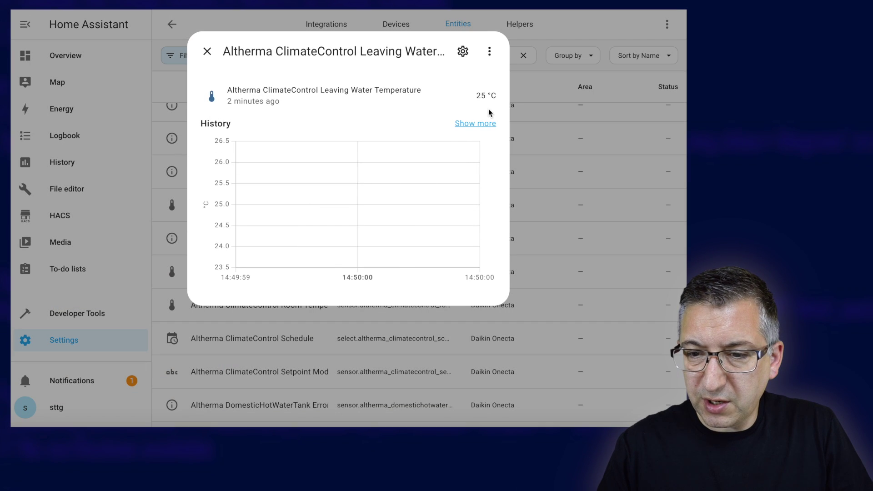
left_click(207, 51)
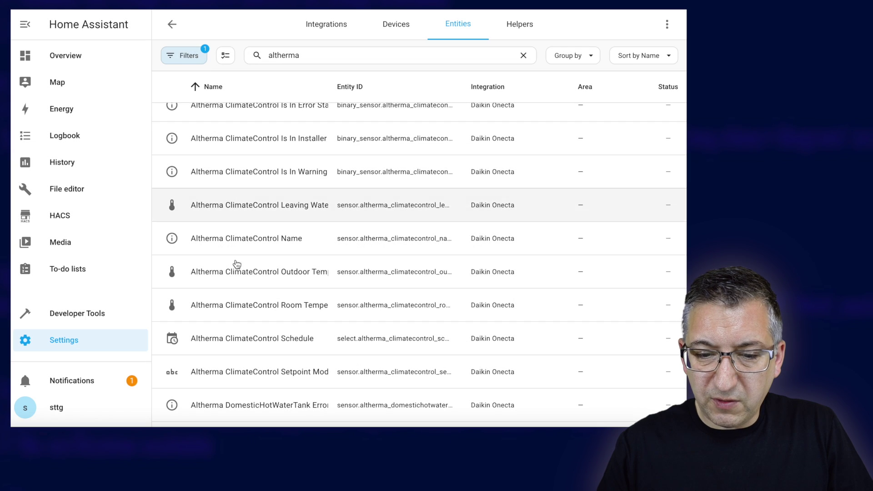
View the details of the Altherma DomesticHotWaterTank Is In Error State sensor, found further down the entity list.
scroll(237, 318, "down", 4)
scroll(240, 348, "down", 4)
scroll(240, 348, "down", 1)
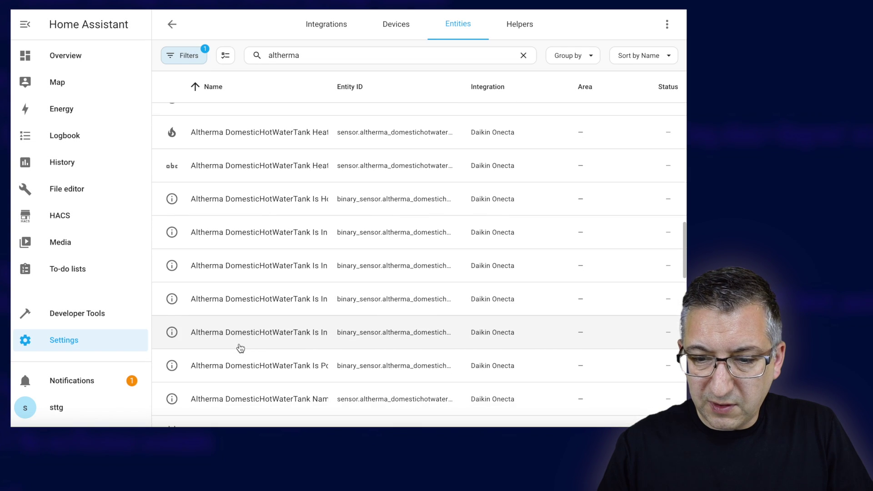
left_click(251, 271)
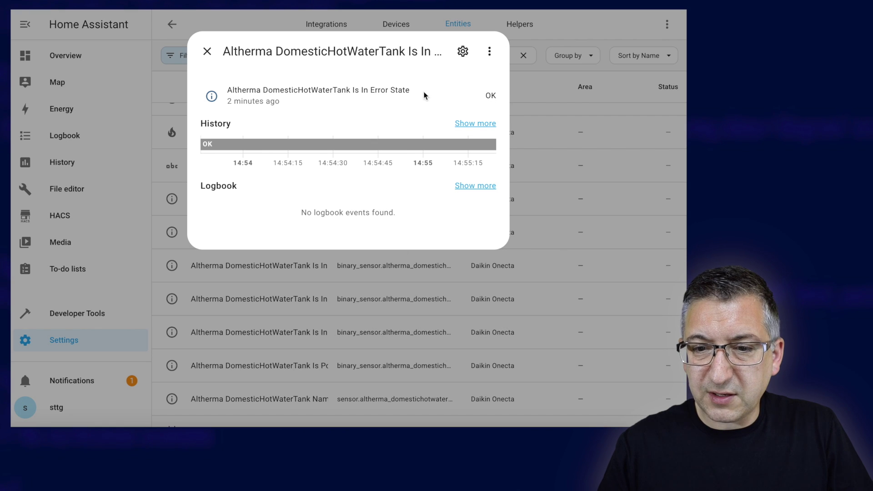
left_click(206, 51)
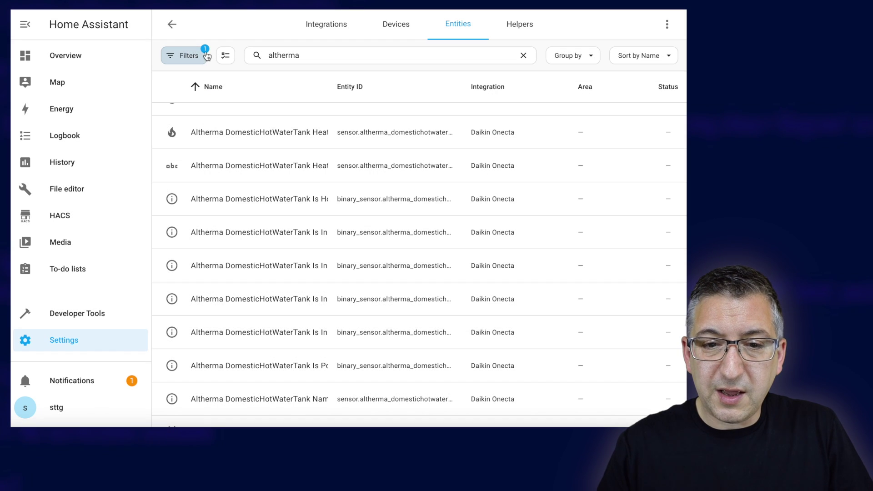
Add a Thermostat card to the Default view of the Overview dashboard, using the Altherma Room Temperature entity.
left_click(172, 24)
left_click(67, 58)
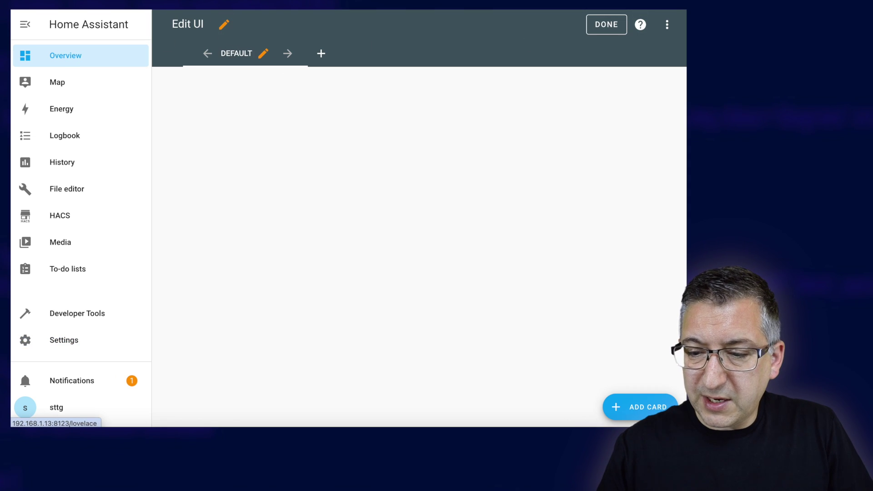
left_click(636, 407)
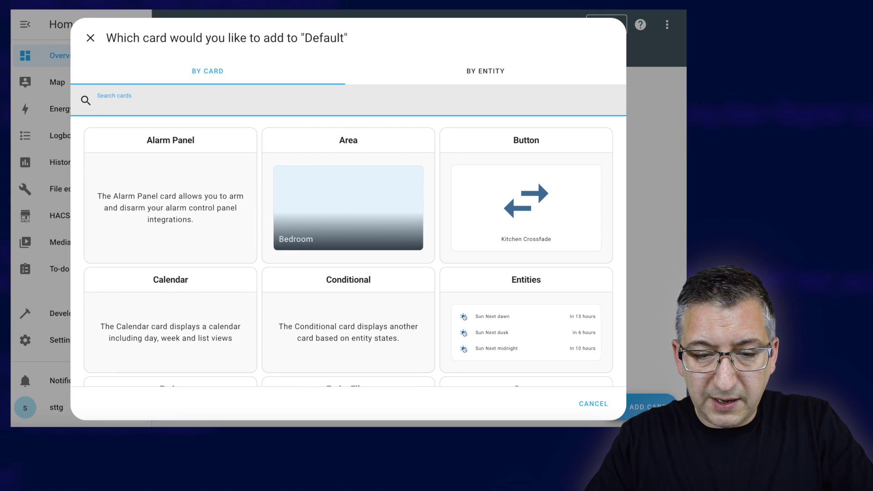
type("thermostat")
left_click(242, 237)
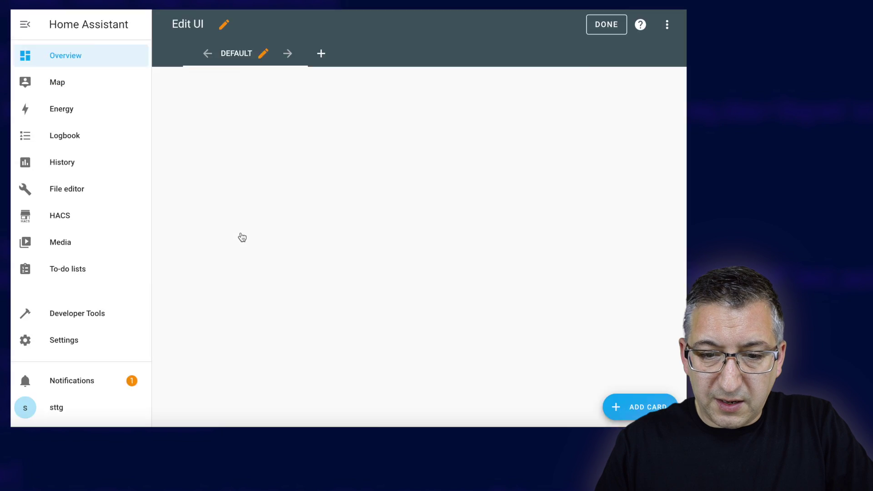
left_click(322, 107)
left_click(230, 107)
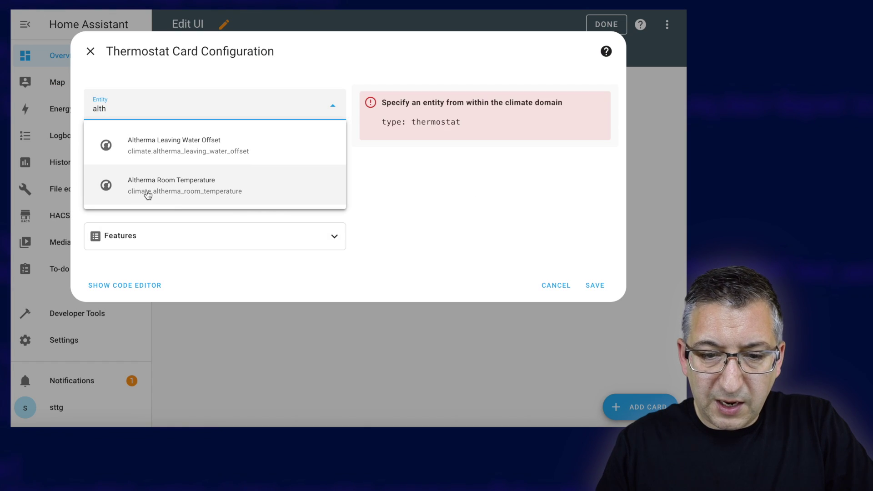
left_click(214, 193)
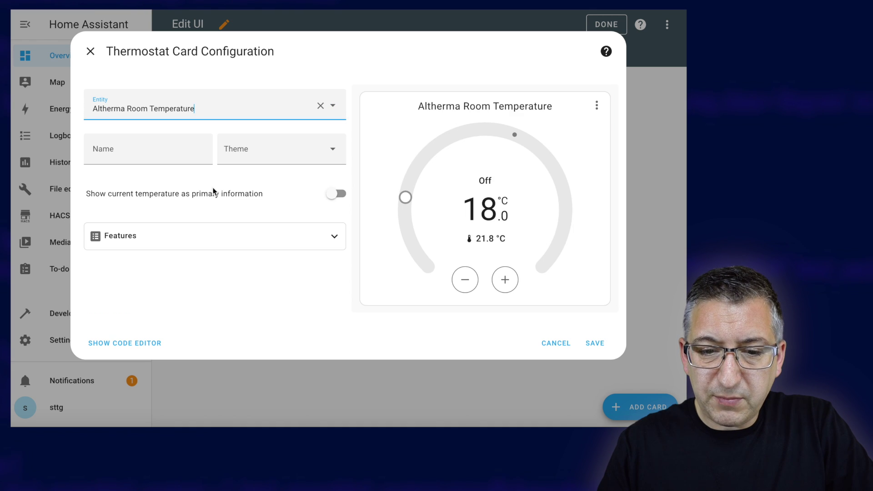
Name the thermostat card Heating, save it and finish editing the dashboard.
left_click(135, 154)
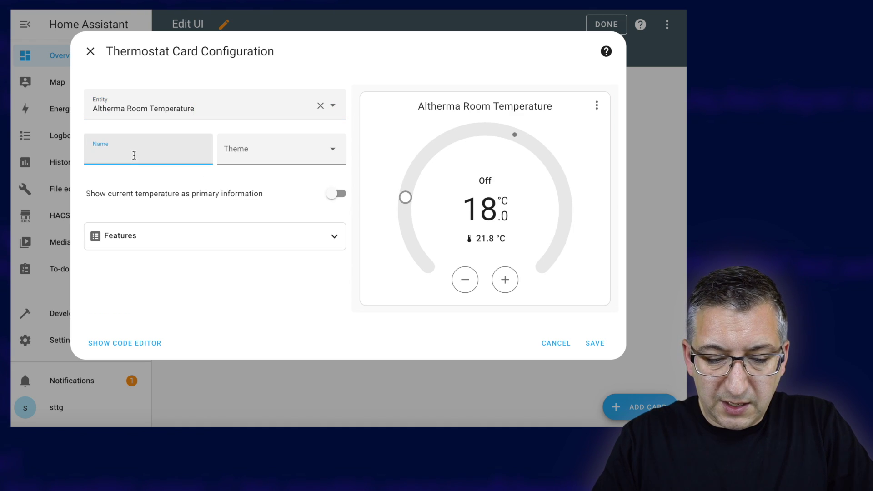
type("Heating")
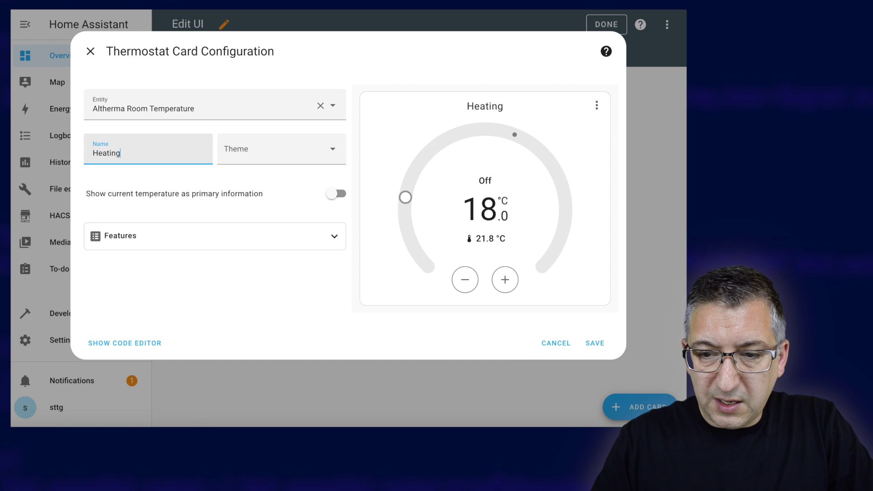
left_click(595, 344)
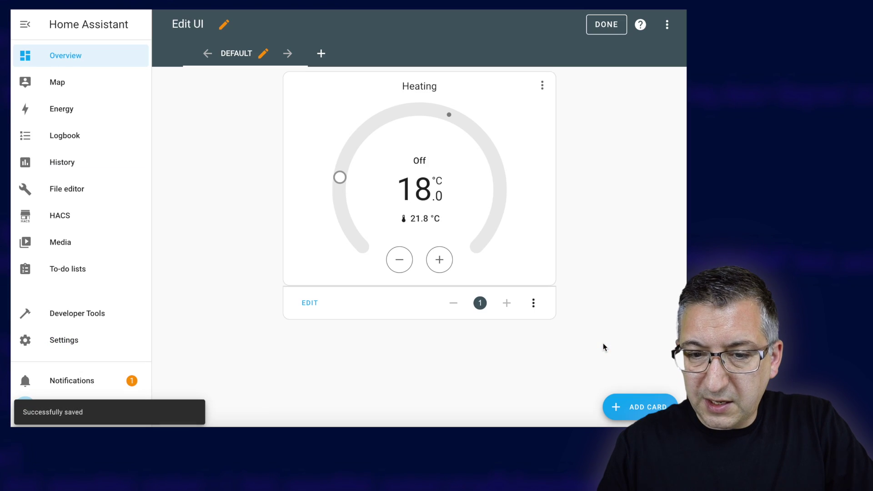
left_click(608, 27)
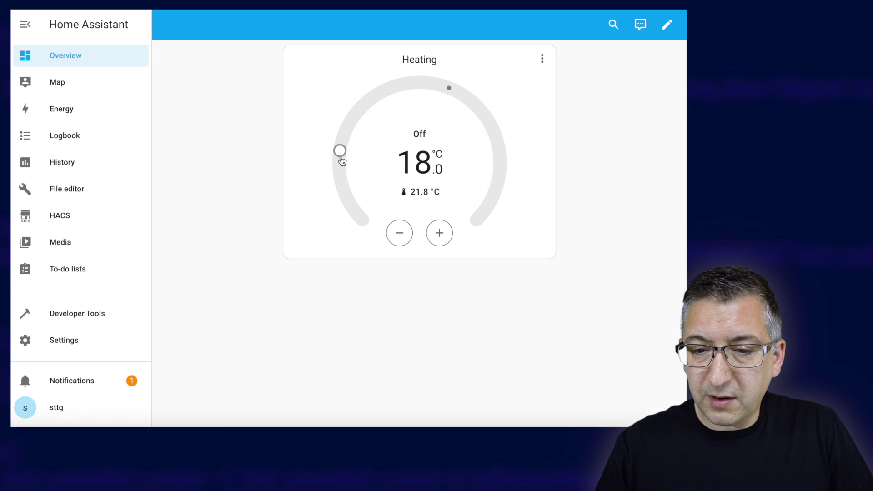
Raise the Heating card's target temperature to 19.5 °C and return it to 18.0 °C.
left_click_drag(340, 150, 367, 108)
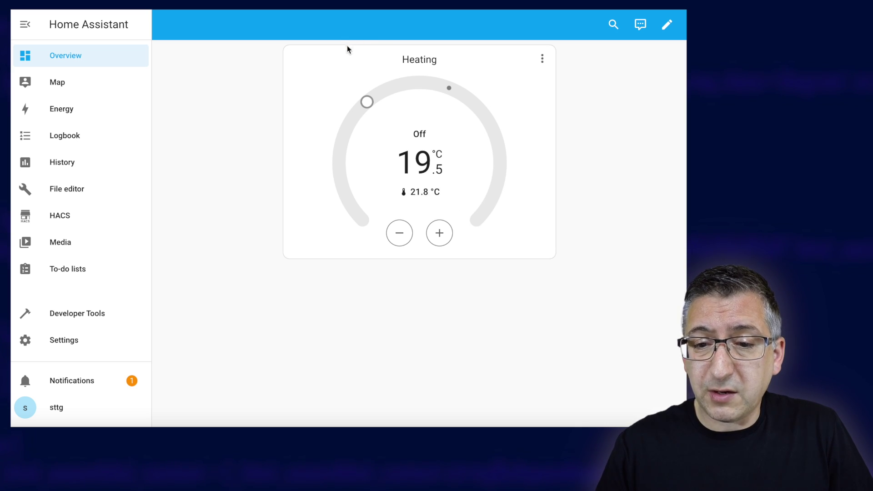
left_click_drag(366, 100, 341, 151)
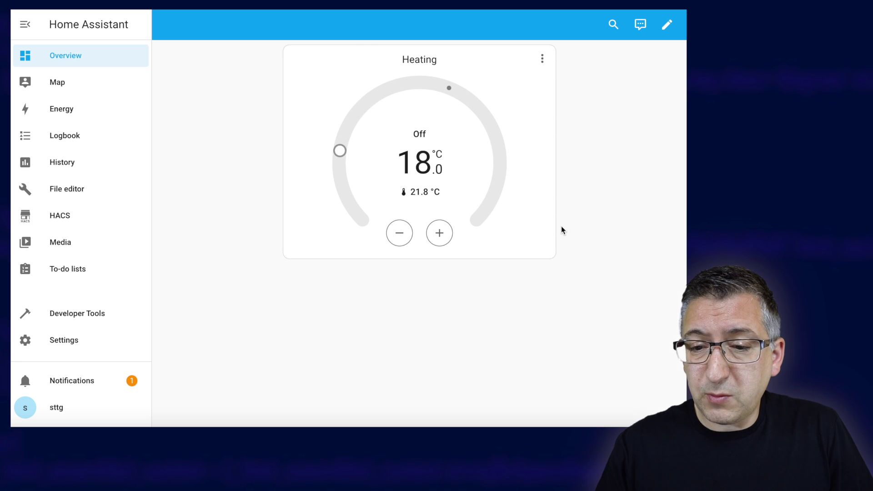
Switch the Altherma Room Temperature thermostat to Heat mode in its detail view and raise the target temperature.
left_click(543, 58)
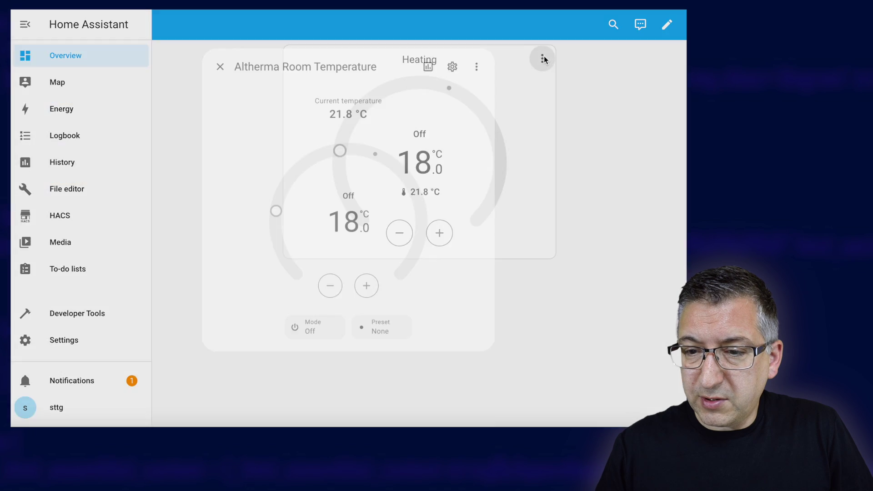
left_click(306, 342)
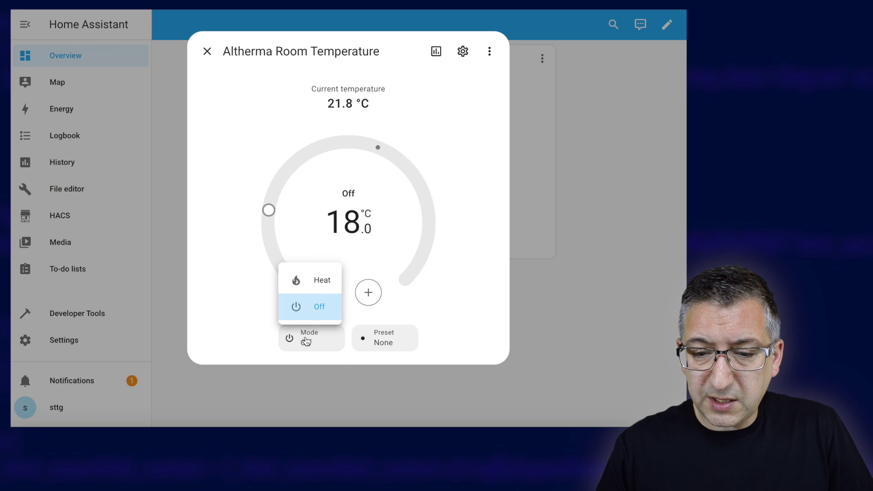
left_click(320, 278)
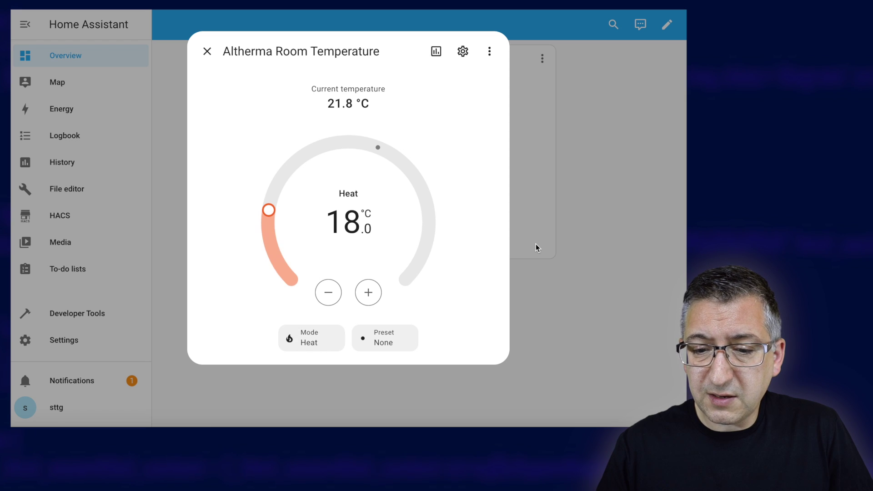
left_click_drag(267, 210, 294, 179)
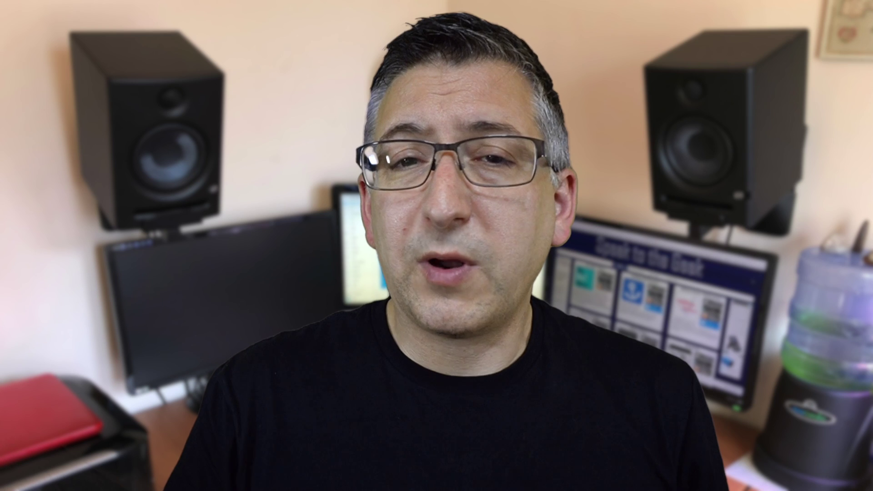